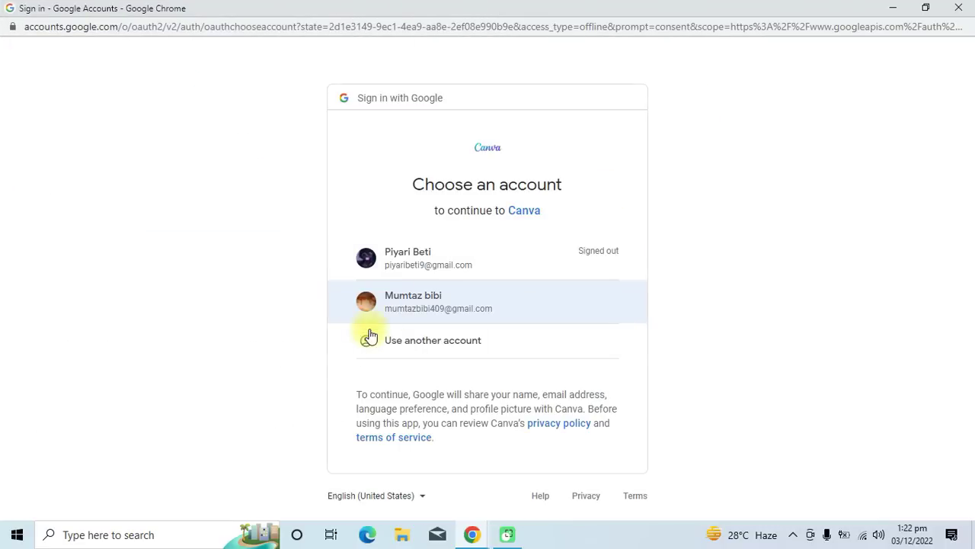
- Sign in to Canva with the second Google account offered
click(451, 315)
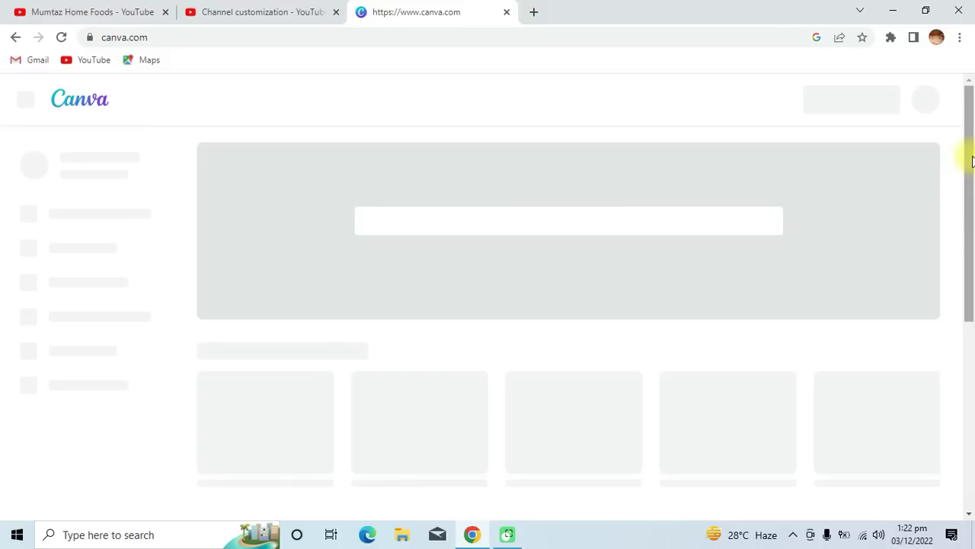
drag(966, 148, 966, 72)
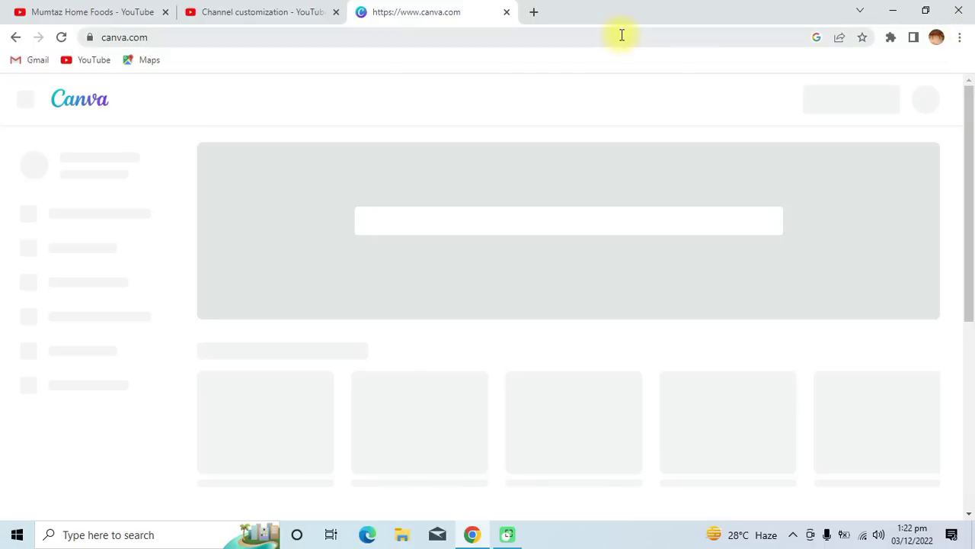
- Set the browser zoom to 90% and reload canva.com
click(962, 37)
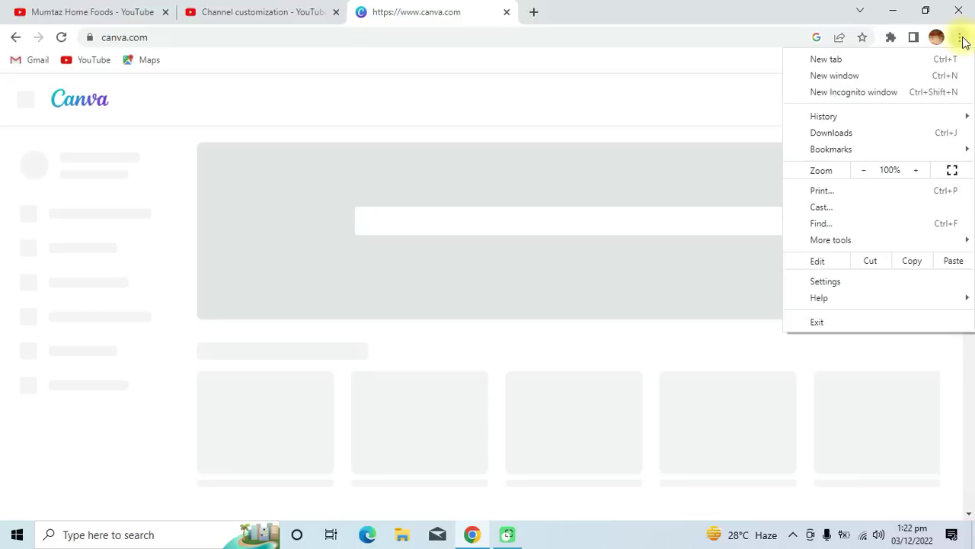
click(863, 171)
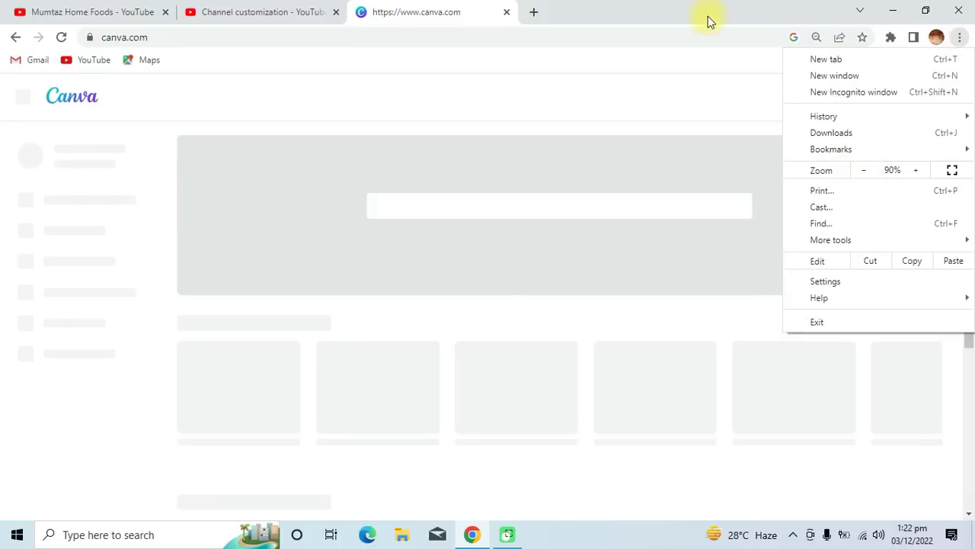
click(736, 21)
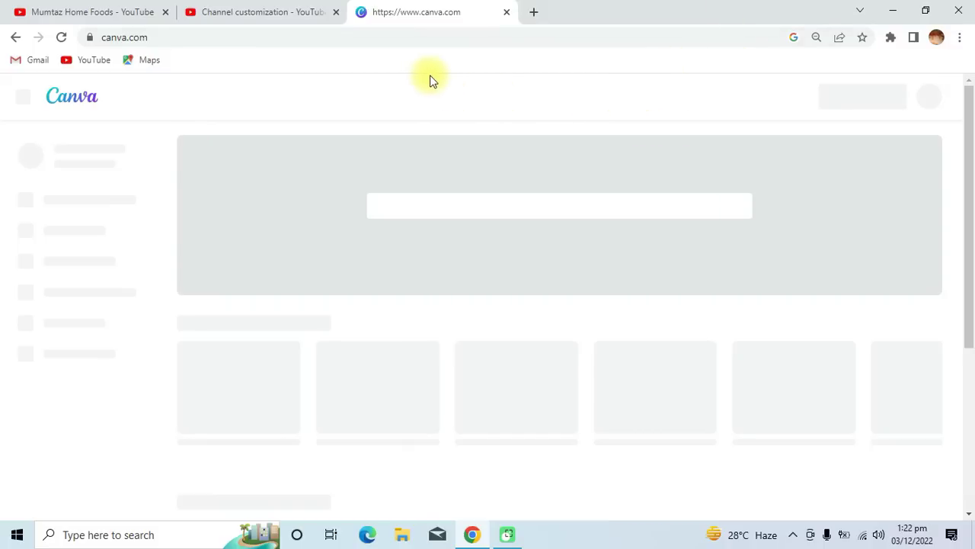
click(411, 38)
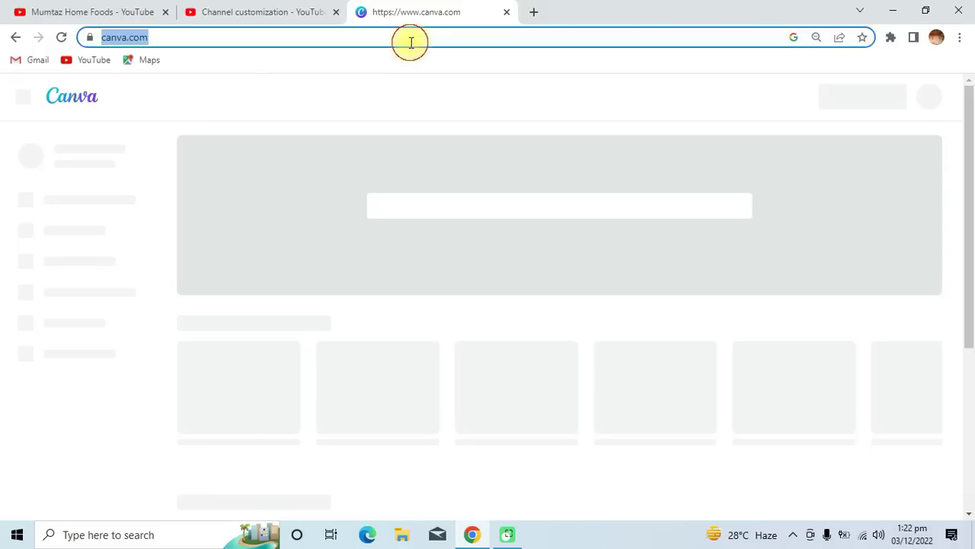
key(Return)
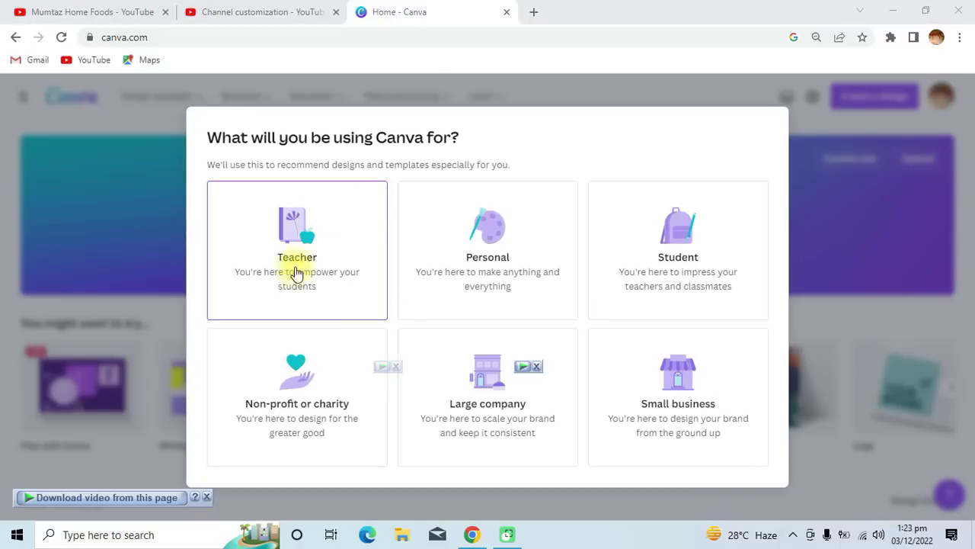
- Complete the onboarding as a Student in High School, skipping the team invitations and the choice of design types
click(679, 261)
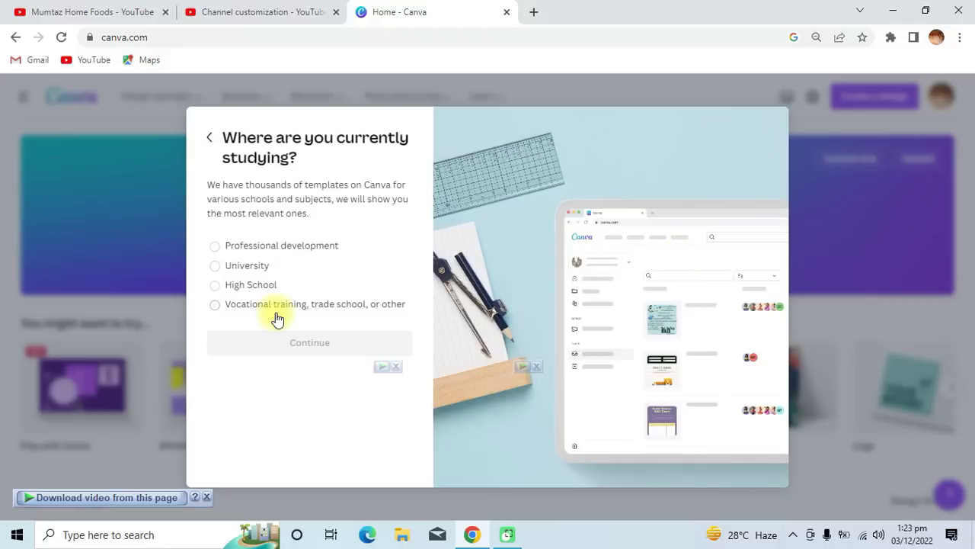
click(237, 287)
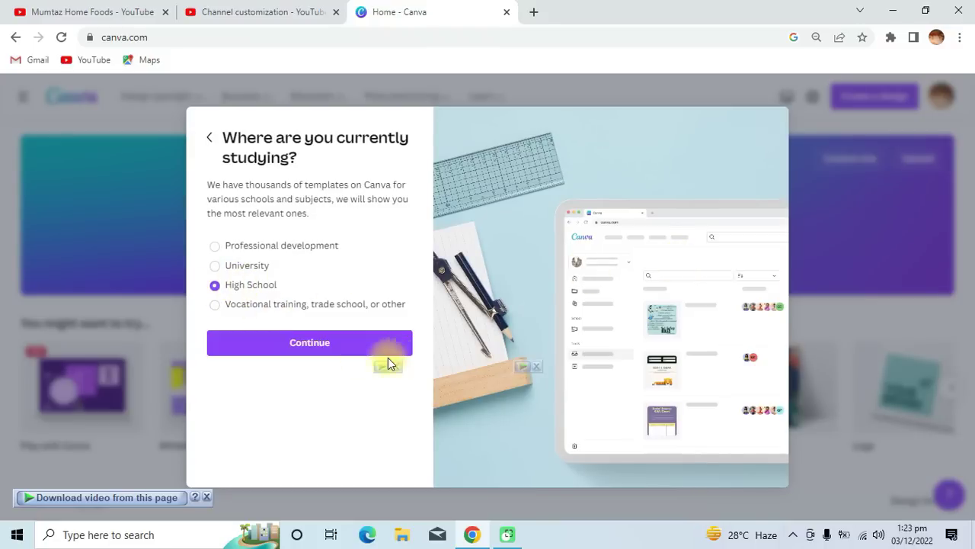
click(346, 344)
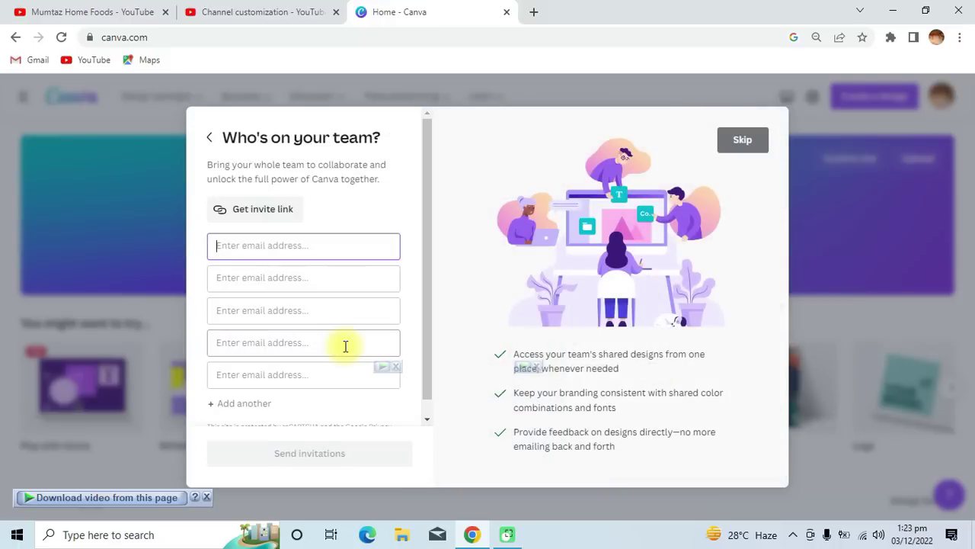
click(739, 145)
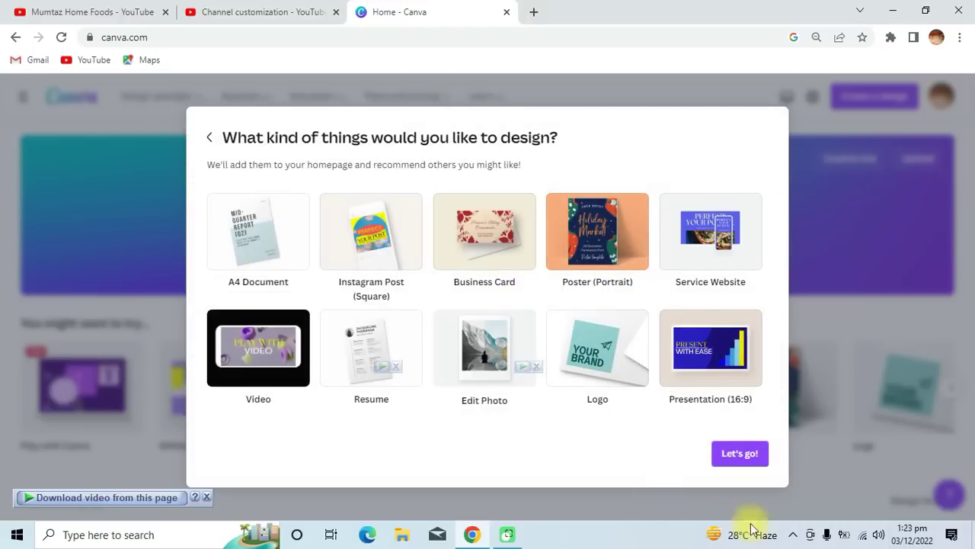
click(737, 455)
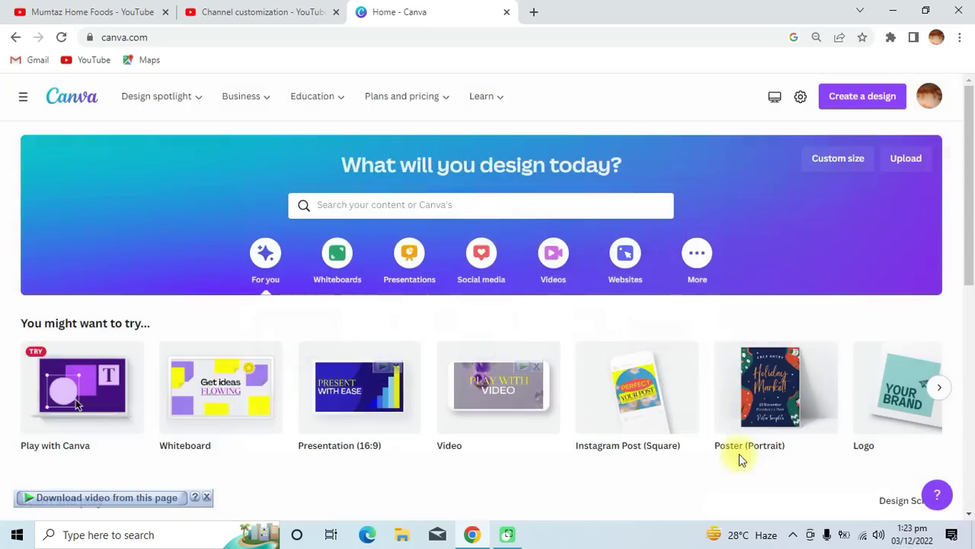
- Search the Canva templates for "food logo"
click(373, 205)
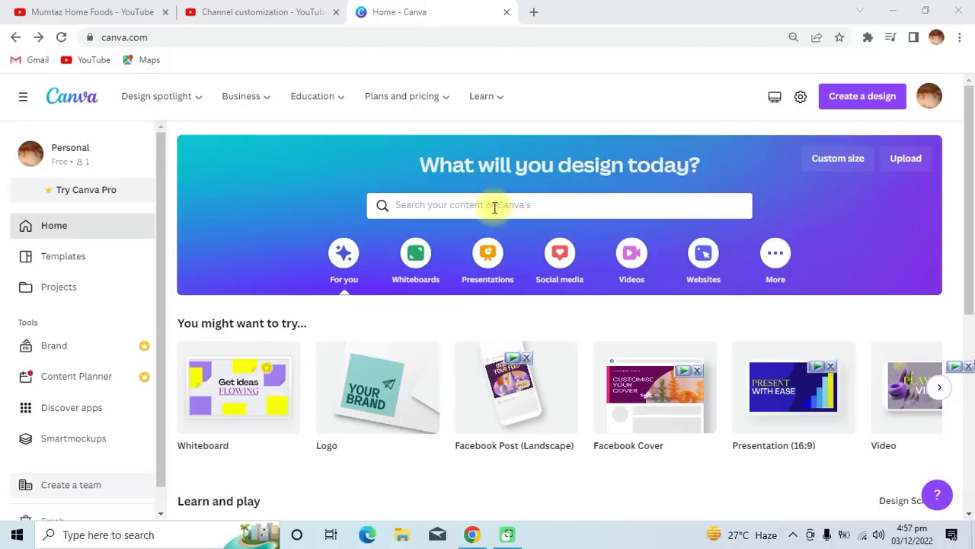
click(495, 207)
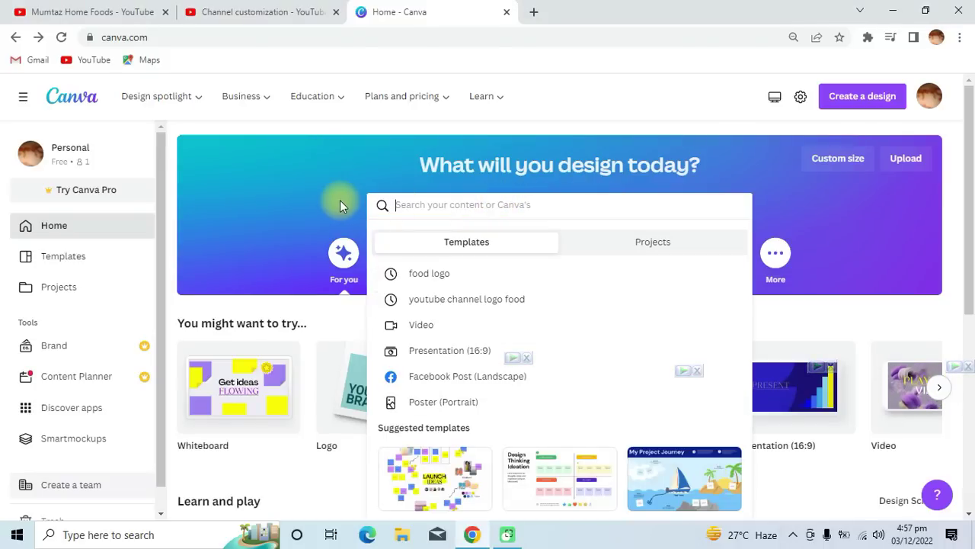
text(food)
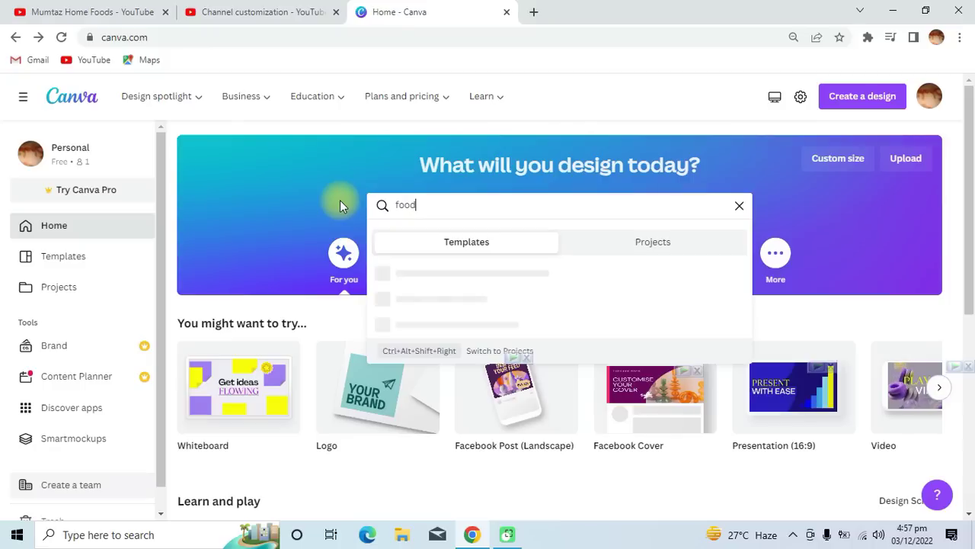
text( logo)
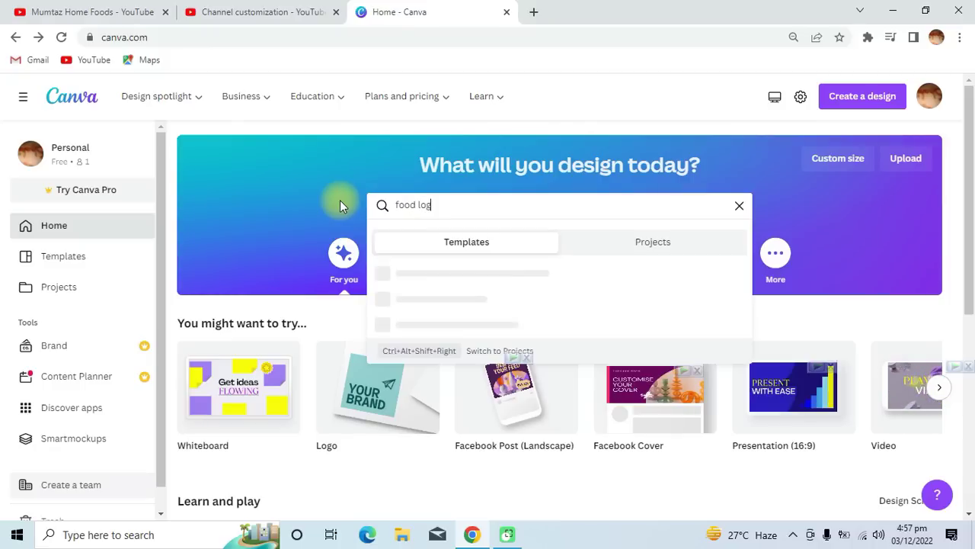
key(Return)
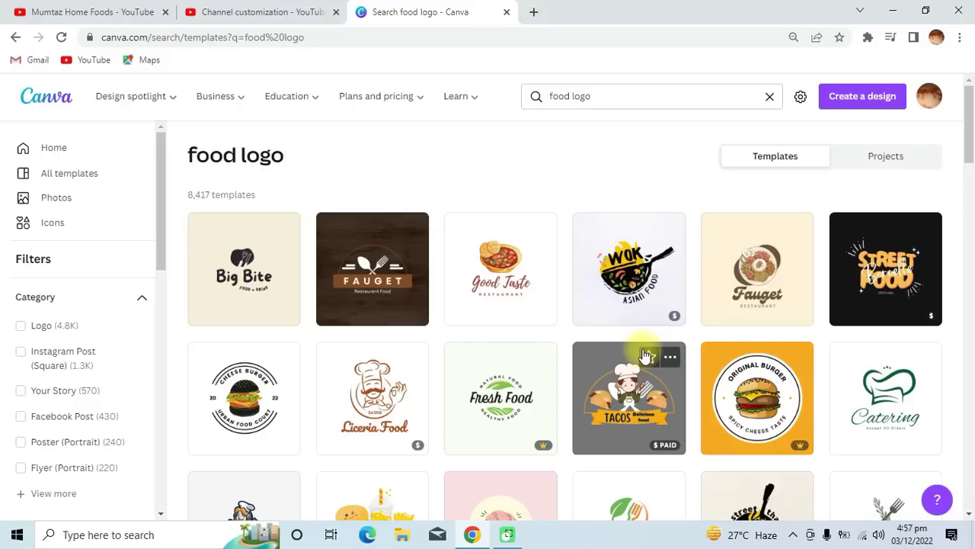
- Open the brown wooden FAUGET restaurant logo template for editing and dismiss the sticker tip
click(379, 282)
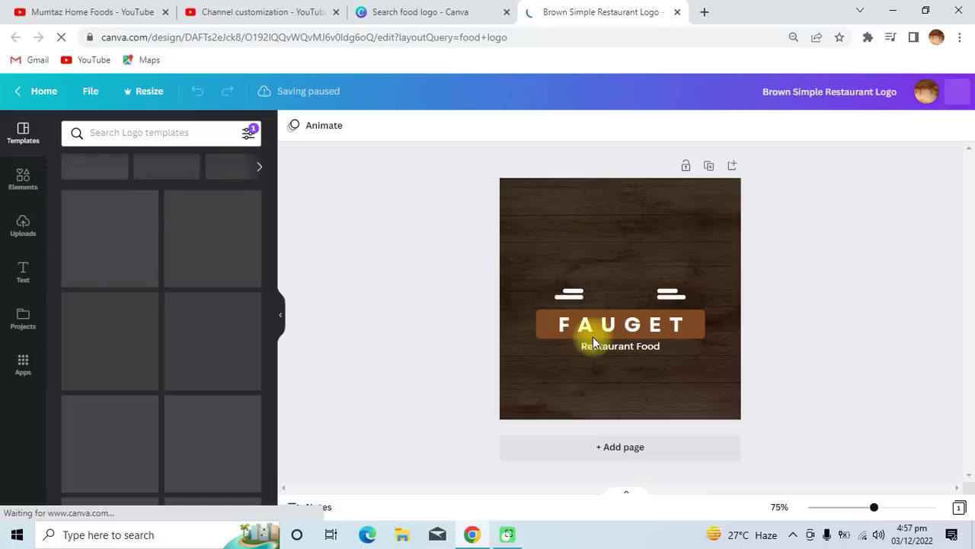
click(628, 329)
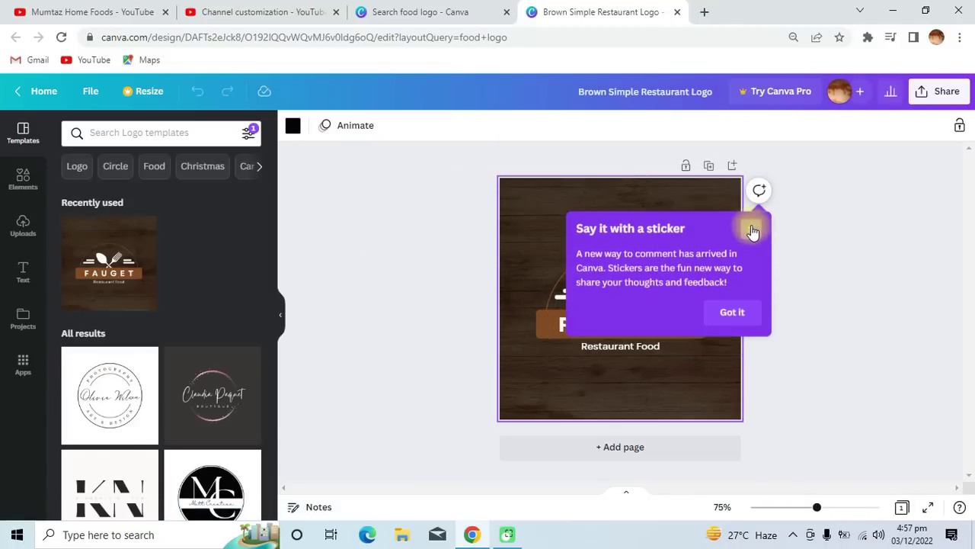
click(752, 231)
- Replace the FAUGET heading on the logo with "MUMTAZ HOME"
click(619, 326)
double_click(618, 326)
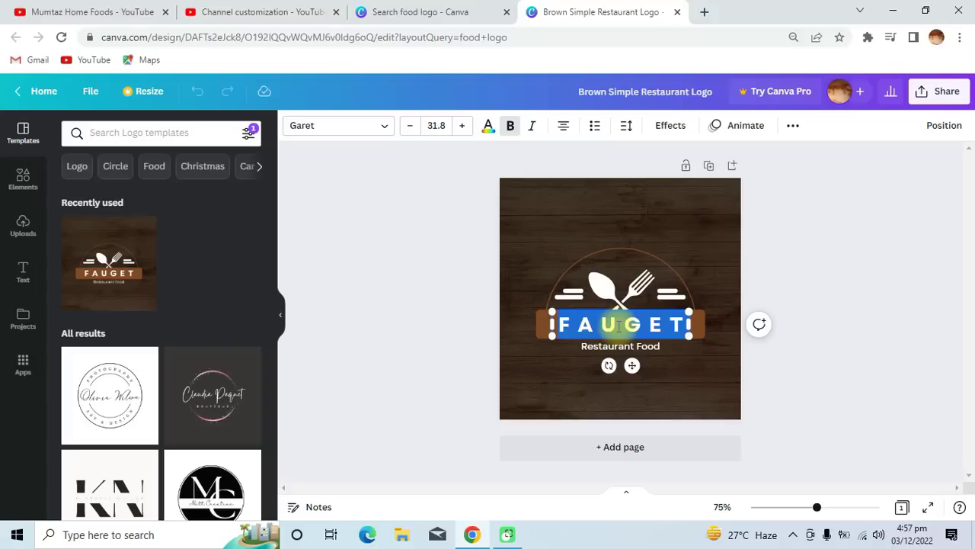
text(MUMTA)
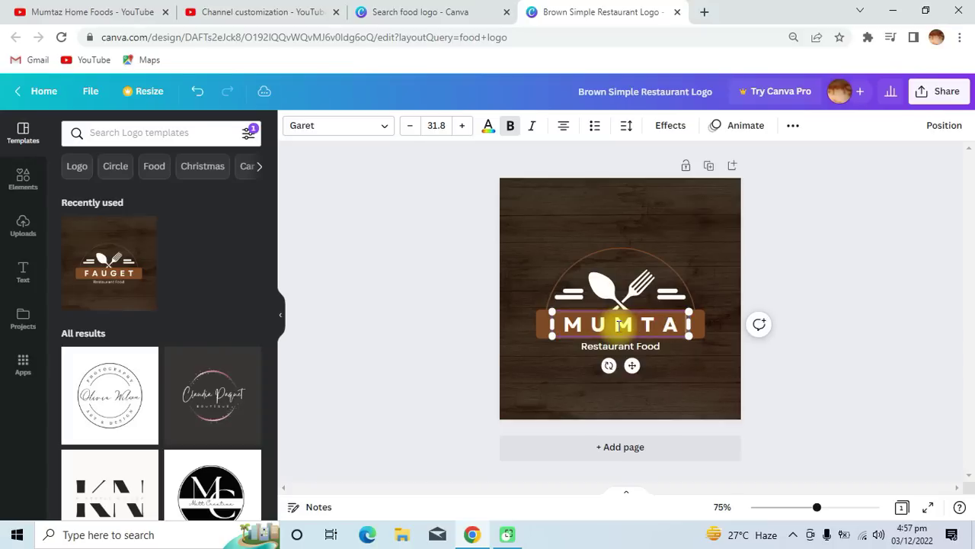
text(Z HOME)
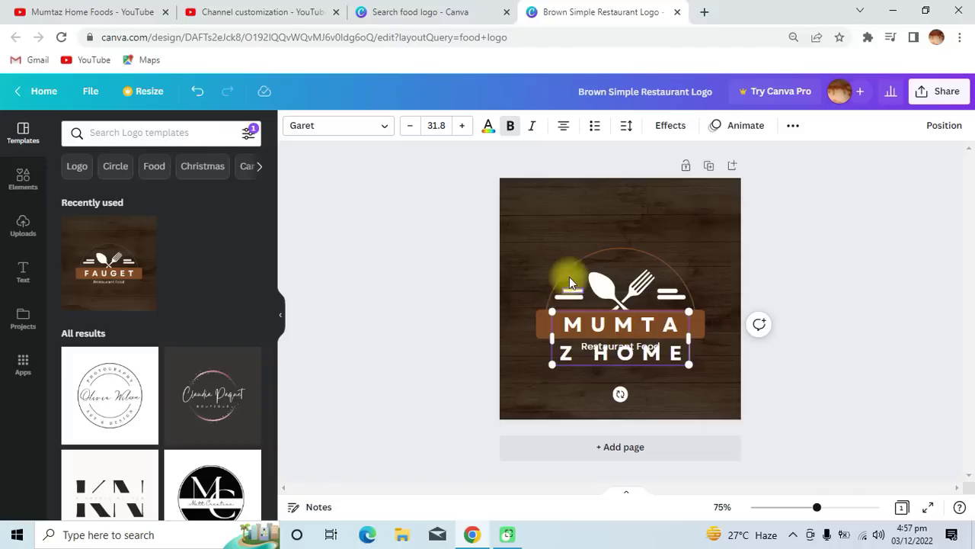
- Reduce the heading's font size to 16.8 and move the text down to the vertical middle of the brown banner
click(410, 126)
click(409, 126)
click(410, 125)
click(410, 125)
click(410, 126)
click(410, 126)
click(409, 125)
click(410, 126)
click(410, 126)
click(410, 126)
click(410, 126)
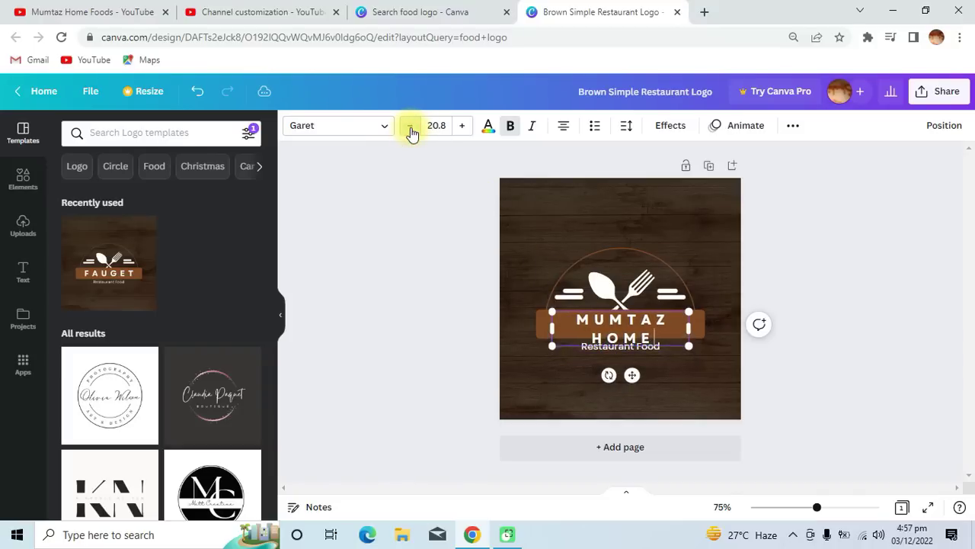
click(410, 126)
click(410, 126)
click(410, 126)
click(410, 126)
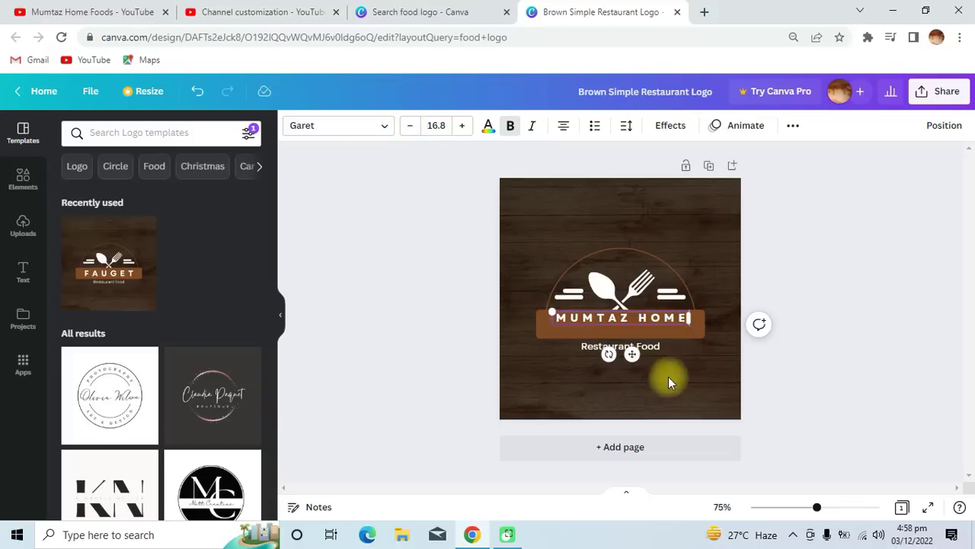
drag(633, 357, 632, 363)
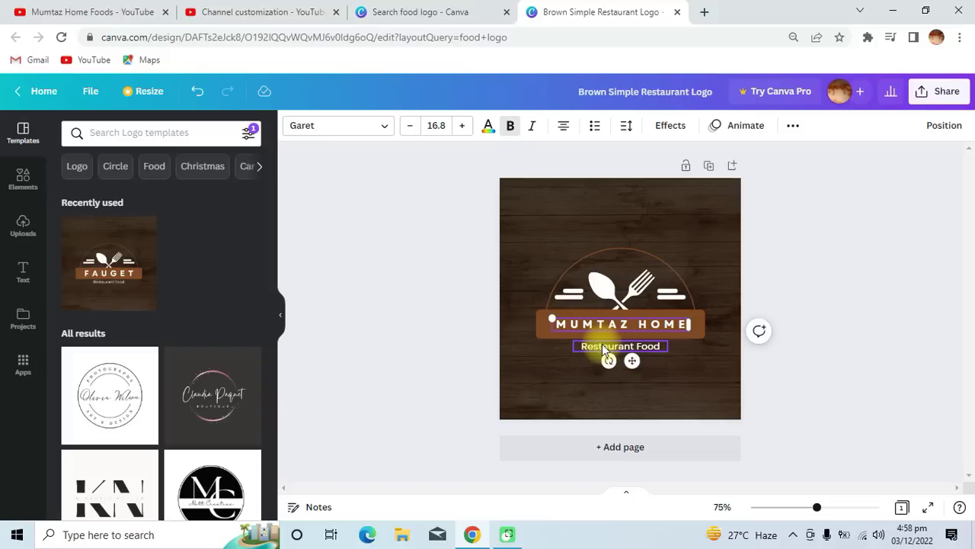
- Shorten the "Restaurant Food" tagline below the banner to "Food"
click(602, 349)
click(602, 347)
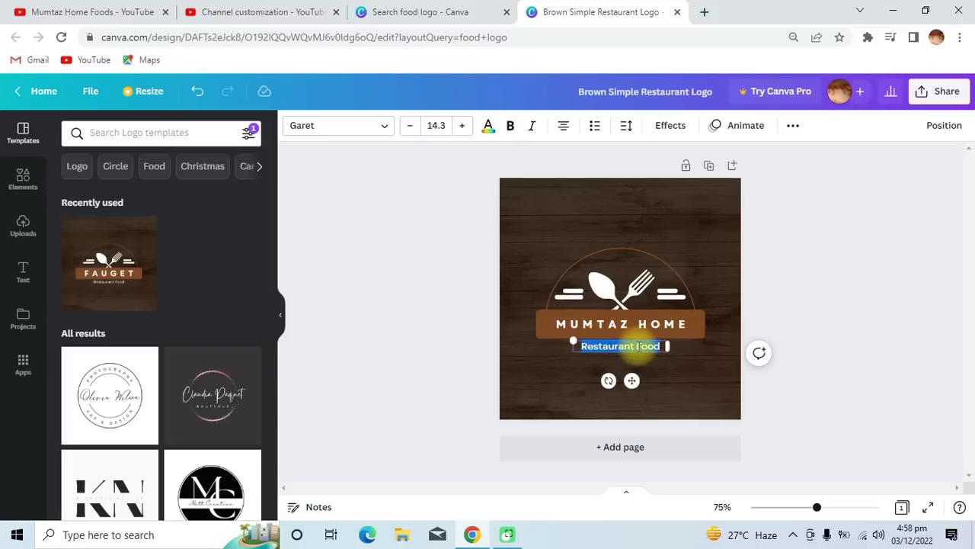
click(637, 346)
key(BackSpace)
key(BackSpace)
key(BackSpace)
key(BackSpace)
key(BackSpace)
key(BackSpace)
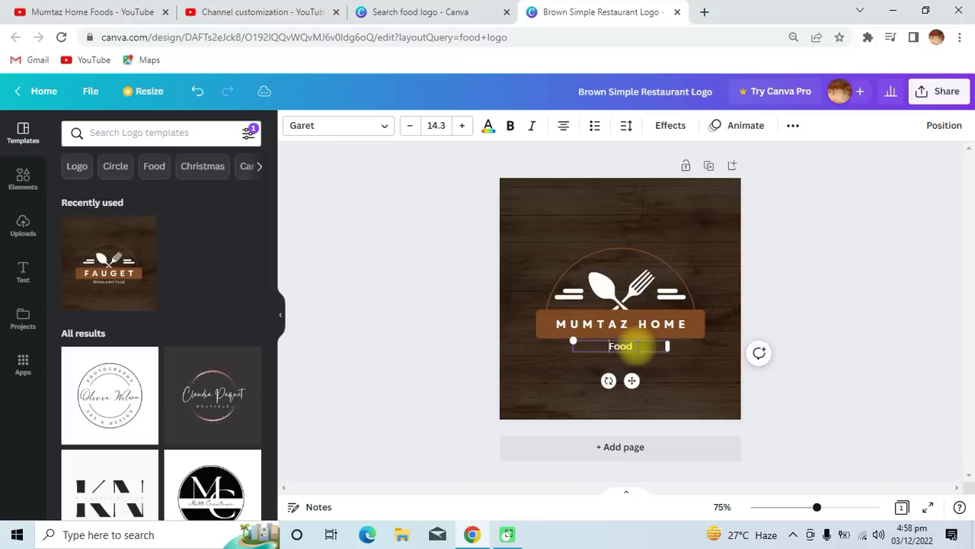
click(555, 366)
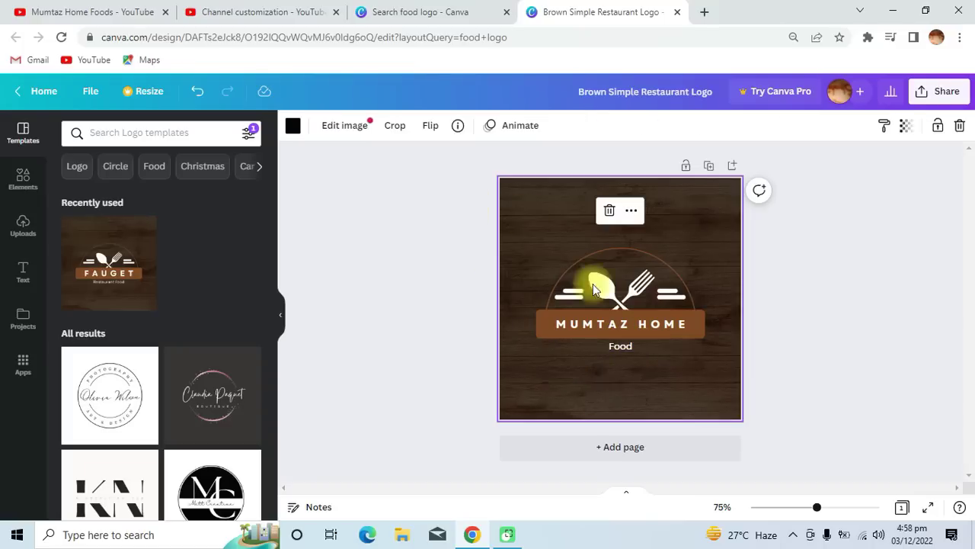
- Increase the "Food" tagline's font size to 17.3 and deselect it
click(615, 352)
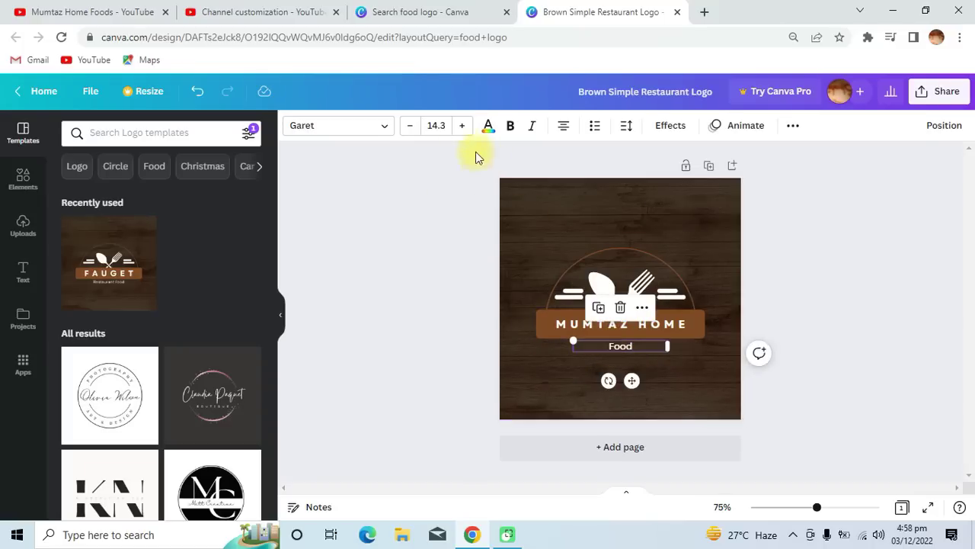
click(461, 125)
click(462, 125)
click(462, 125)
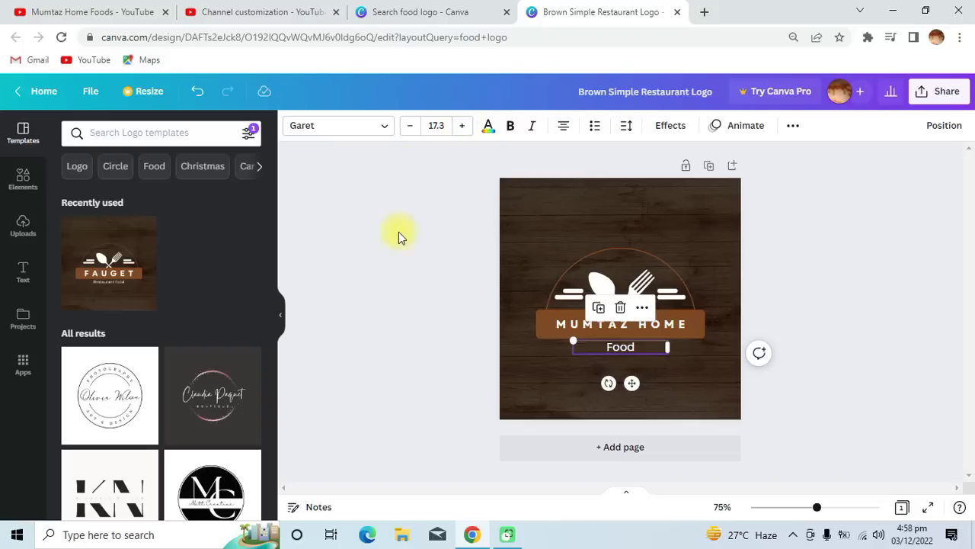
click(422, 276)
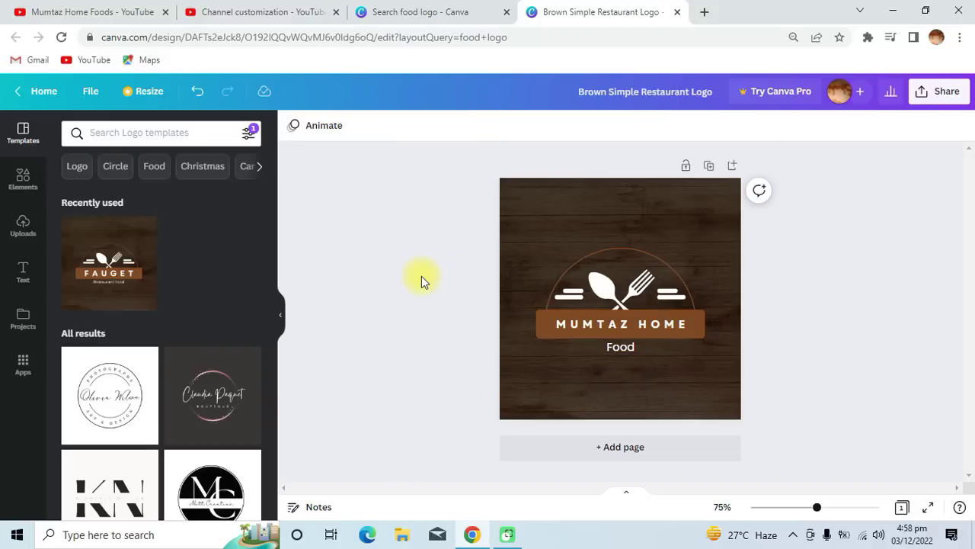
- Download the logo design as a PNG at 500 × 500 px and close its editor tab
click(938, 98)
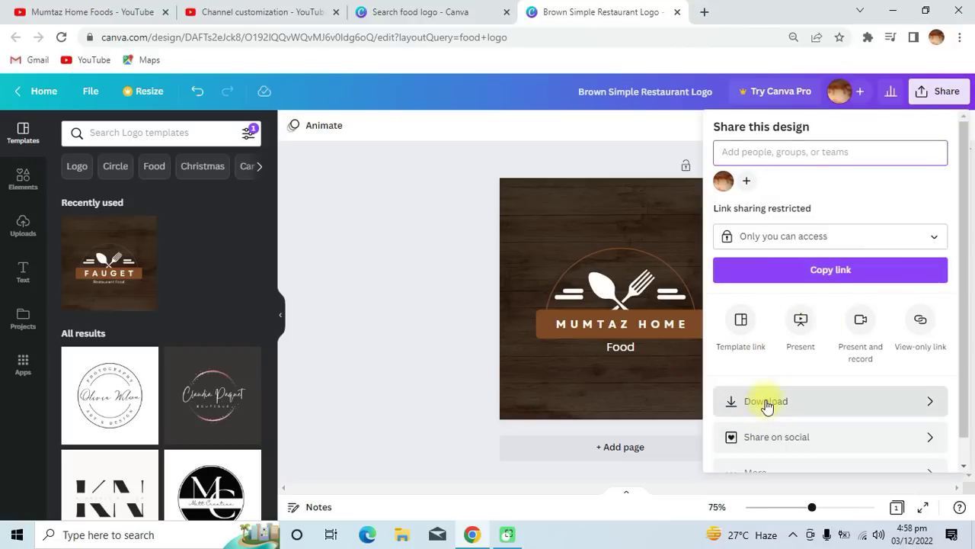
click(766, 402)
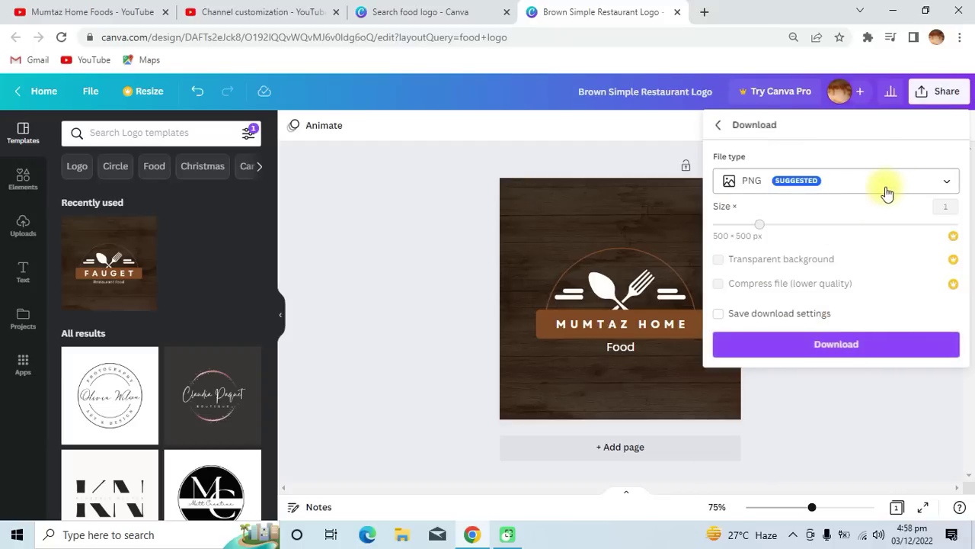
click(846, 350)
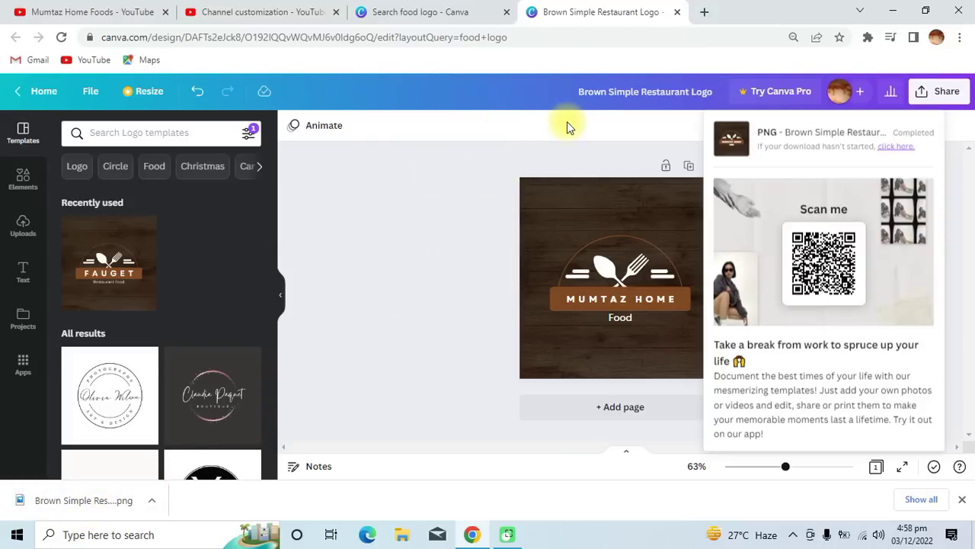
click(678, 12)
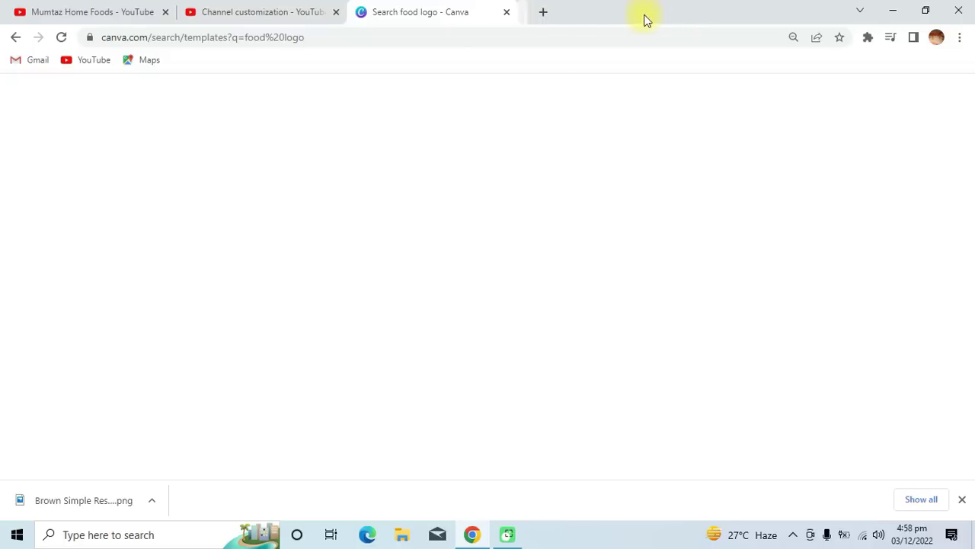
click(507, 13)
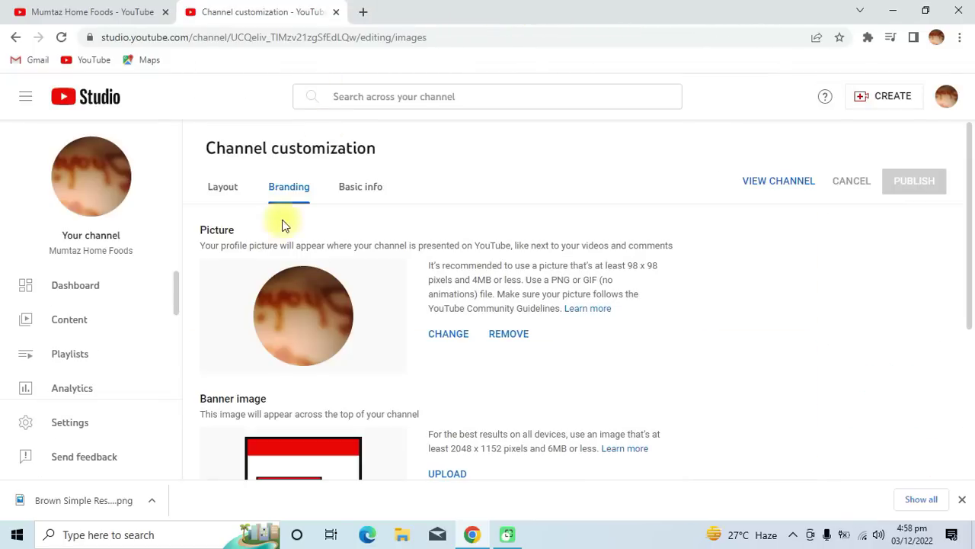
click(509, 334)
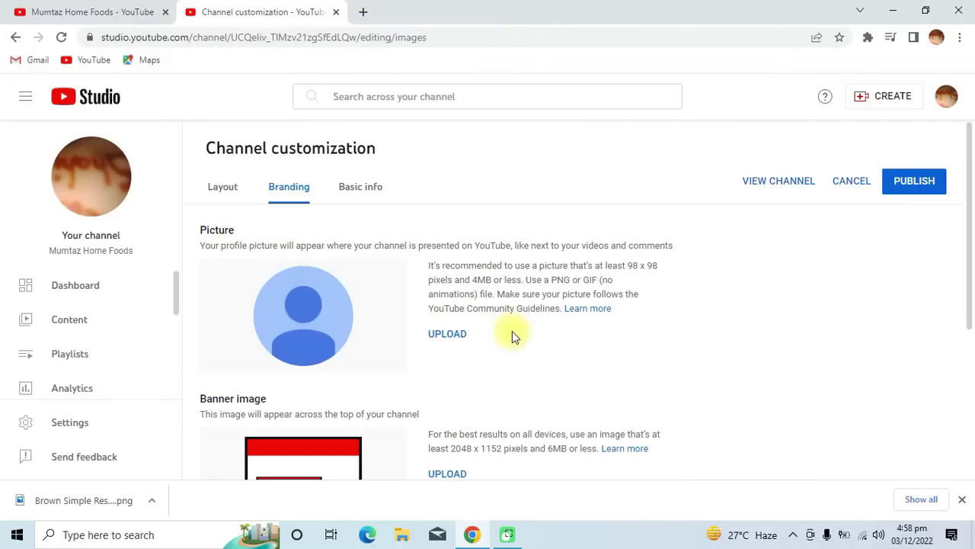
- Upload the Brown Simple Restaurant Logo PNG from the Downloads folder as the channel's profile picture, keeping the full-image crop
click(447, 334)
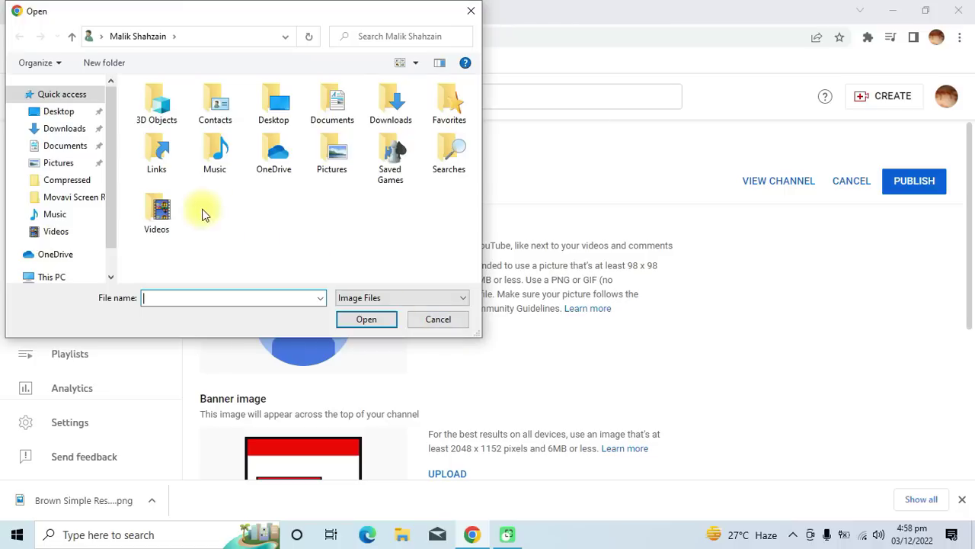
double_click(388, 99)
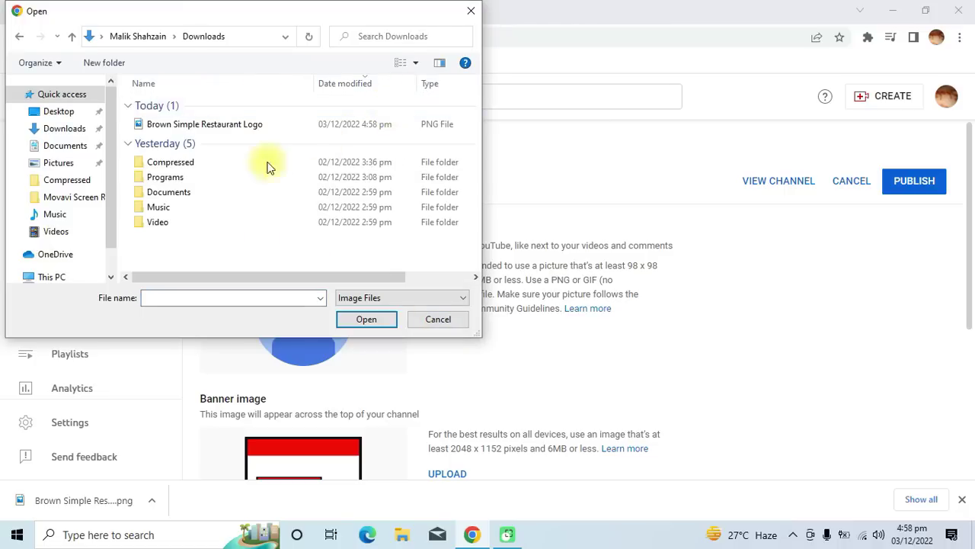
click(204, 124)
click(362, 324)
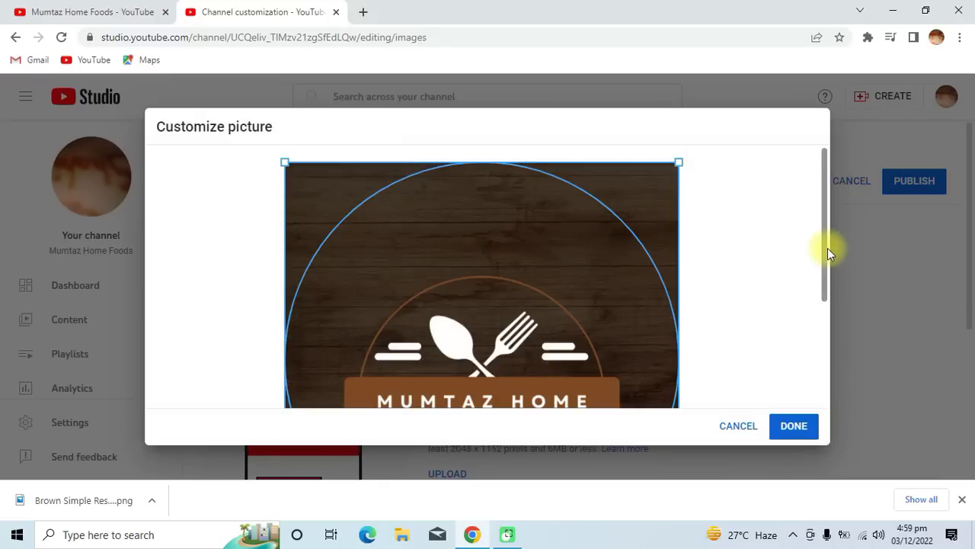
drag(828, 248, 808, 373)
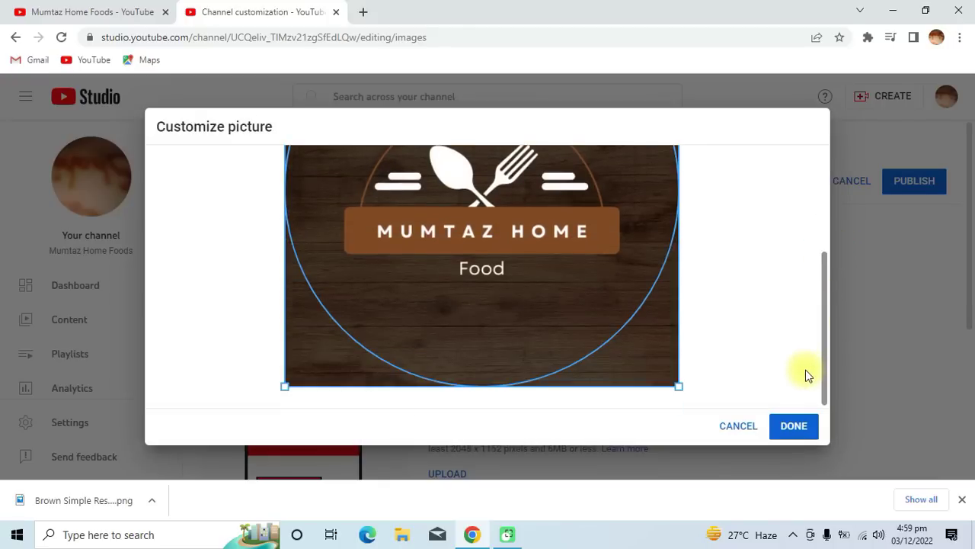
scroll(797, 343, up, 1)
click(799, 429)
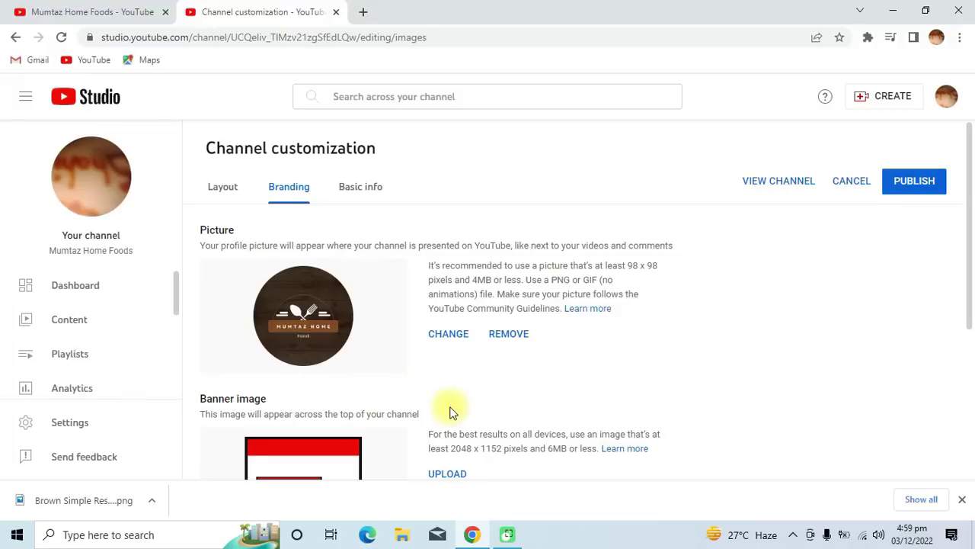
drag(969, 194, 965, 218)
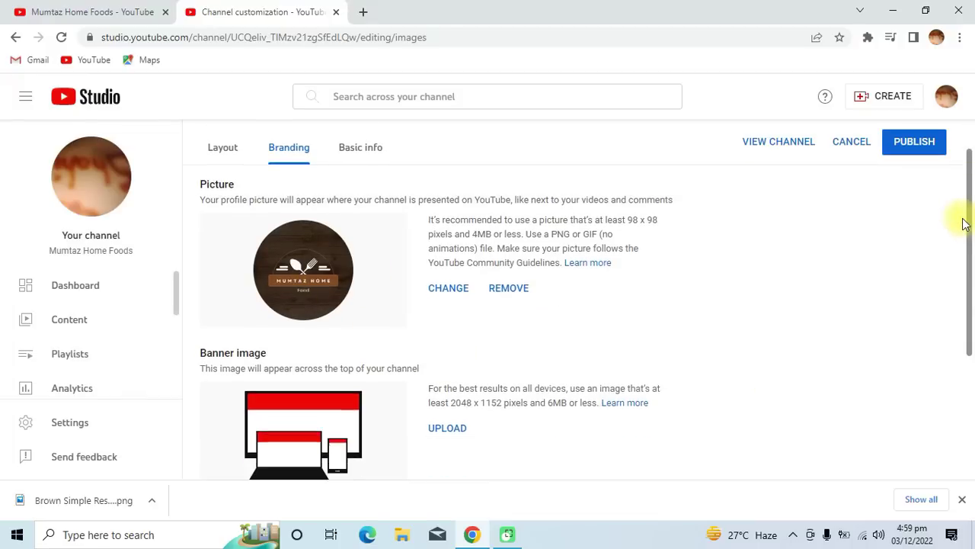